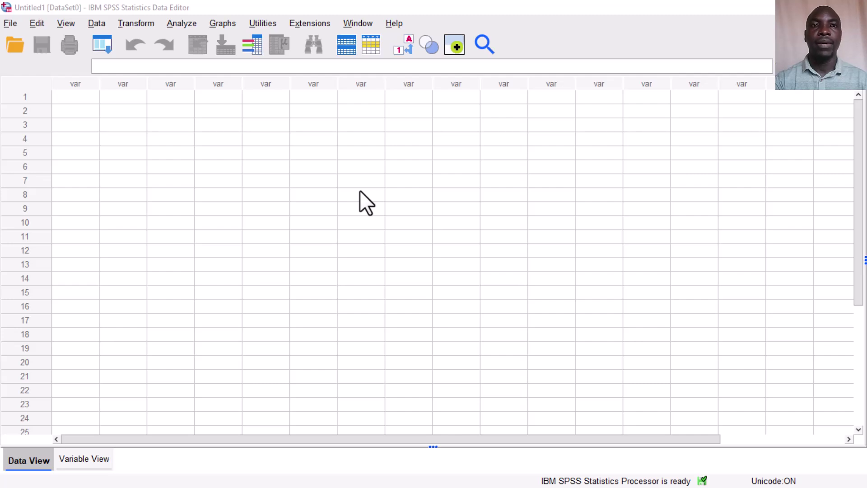
- Start opening a data file via File > Open > Data and browse to This PC
{"action": "left_click", "coordinate": [314, 139]}
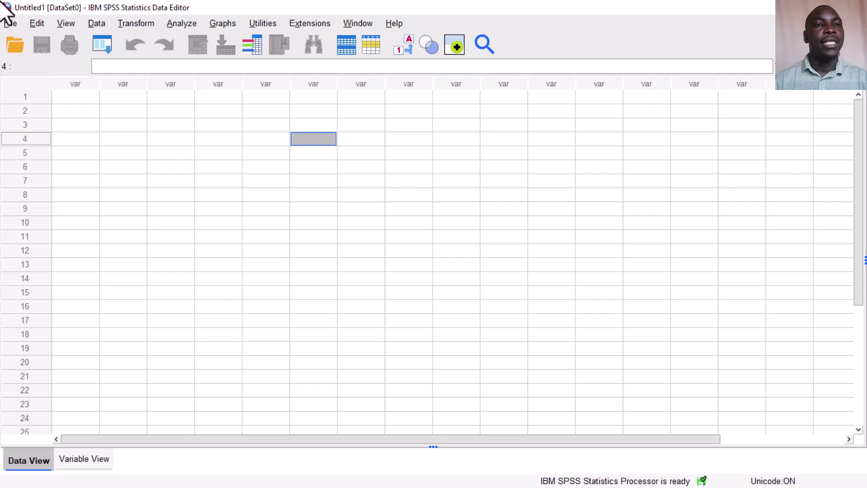
{"action": "left_click", "coordinate": [10, 23]}
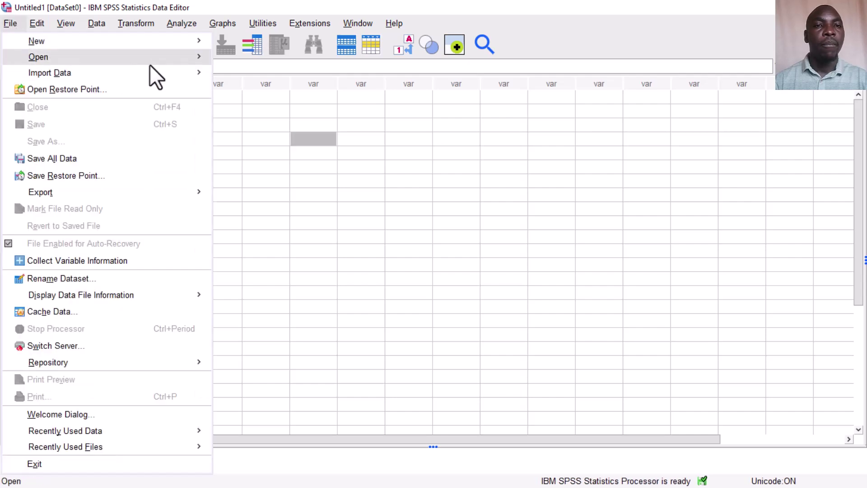
{"action": "mouse_move", "coordinate": [181, 62]}
{"action": "left_click", "coordinate": [250, 60]}
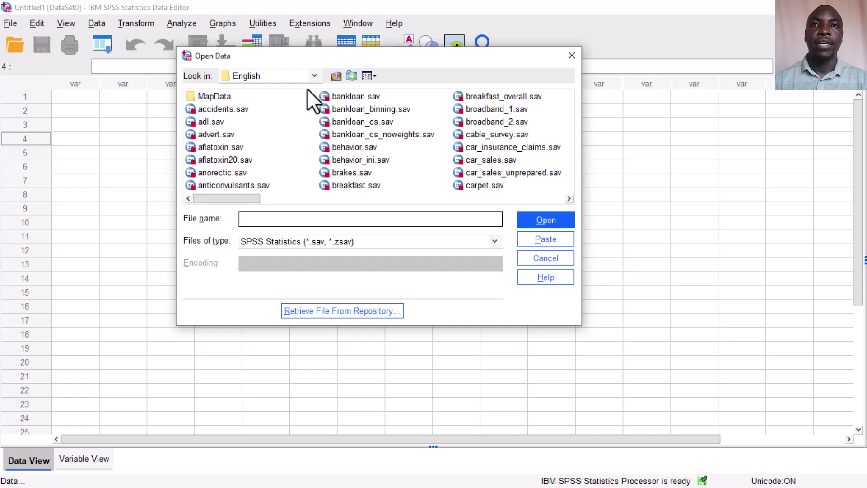
{"action": "left_click", "coordinate": [314, 76]}
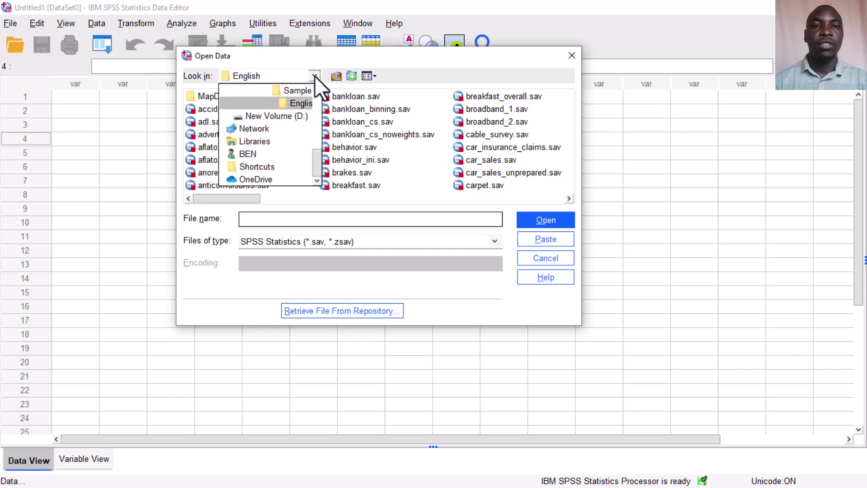
{"action": "scroll", "coordinate": [299, 100], "scroll_direction": "up", "scroll_amount": 3}
{"action": "scroll", "coordinate": [259, 96], "scroll_direction": "up", "scroll_amount": 2}
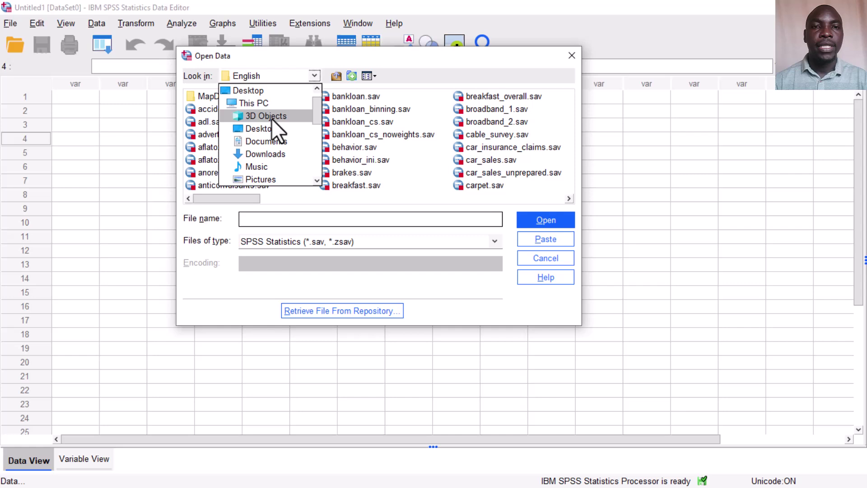
{"action": "left_click", "coordinate": [268, 106]}
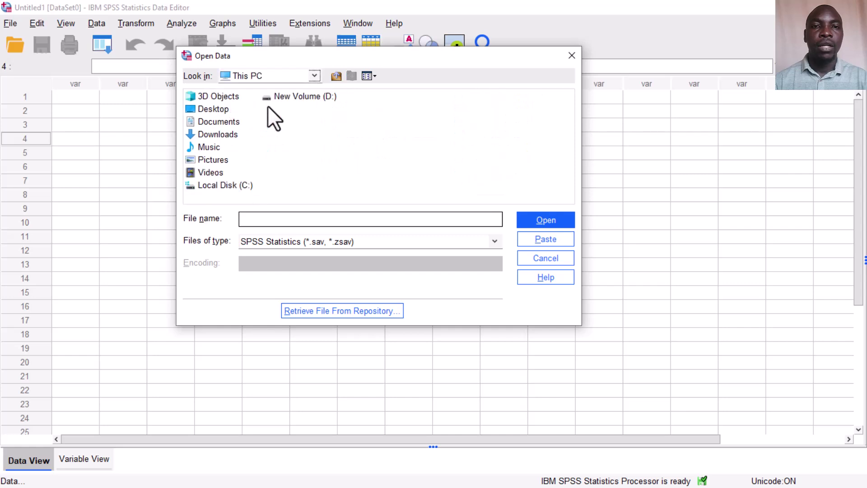
- Browse to C: > Program Files > IBM > SPSS > Statistics > 27 > Samples
{"action": "double_click", "coordinate": [221, 186]}
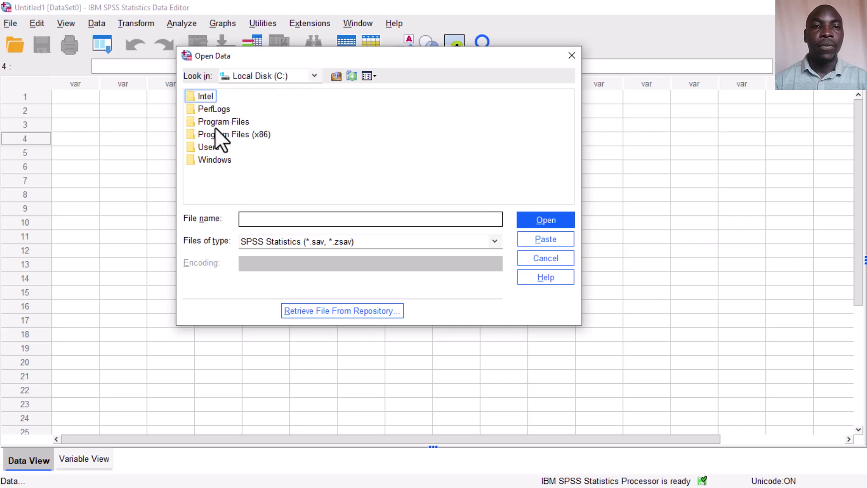
{"action": "double_click", "coordinate": [215, 125]}
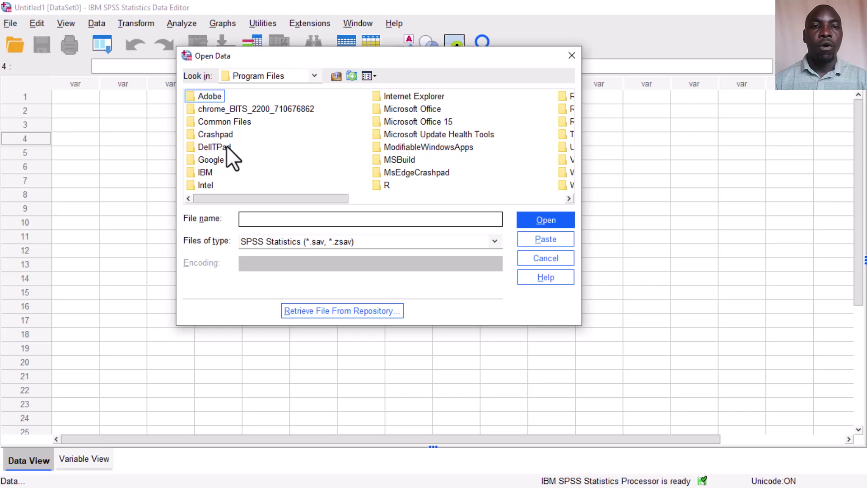
{"action": "double_click", "coordinate": [205, 172]}
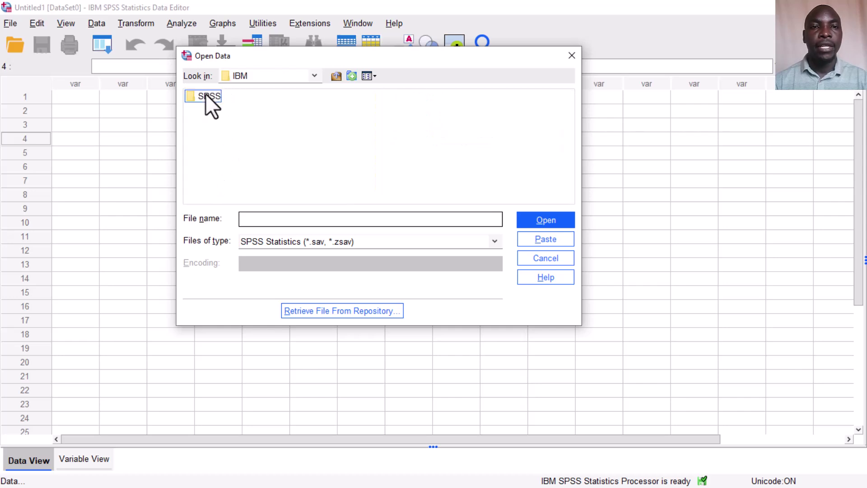
{"action": "double_click", "coordinate": [206, 93]}
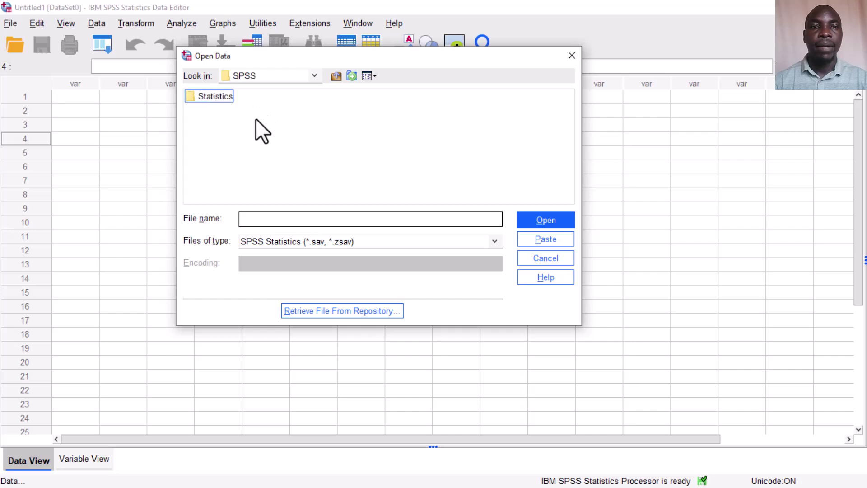
{"action": "double_click", "coordinate": [206, 95]}
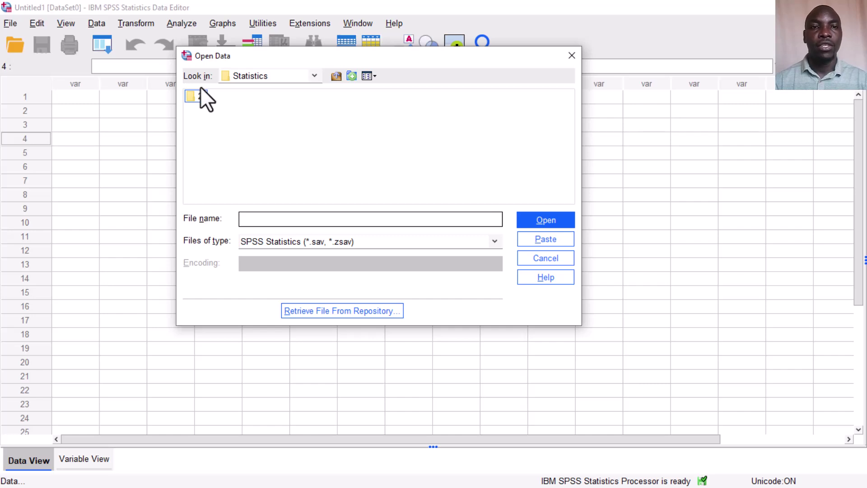
{"action": "double_click", "coordinate": [197, 95]}
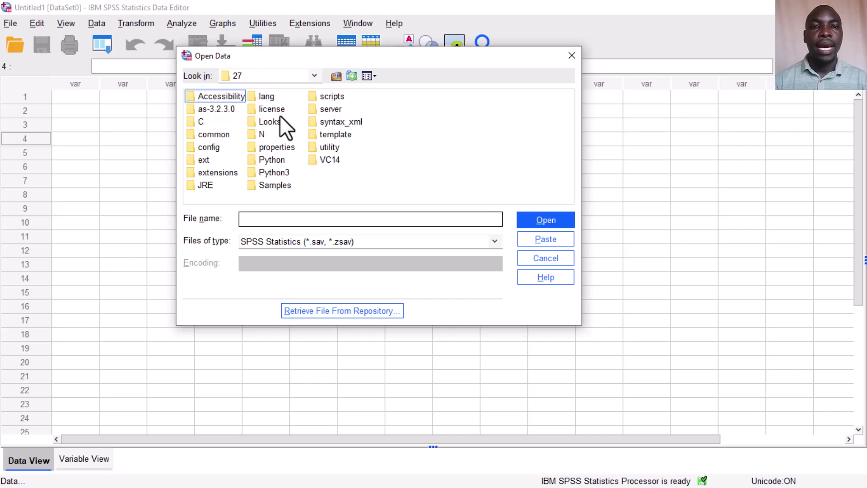
{"action": "double_click", "coordinate": [273, 185]}
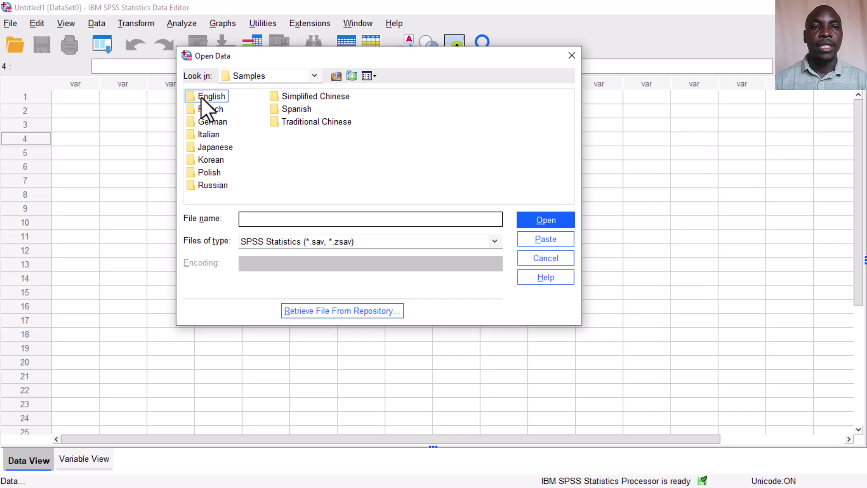
- Open the English samples folder and select demo.sav as the file name
{"action": "double_click", "coordinate": [201, 97]}
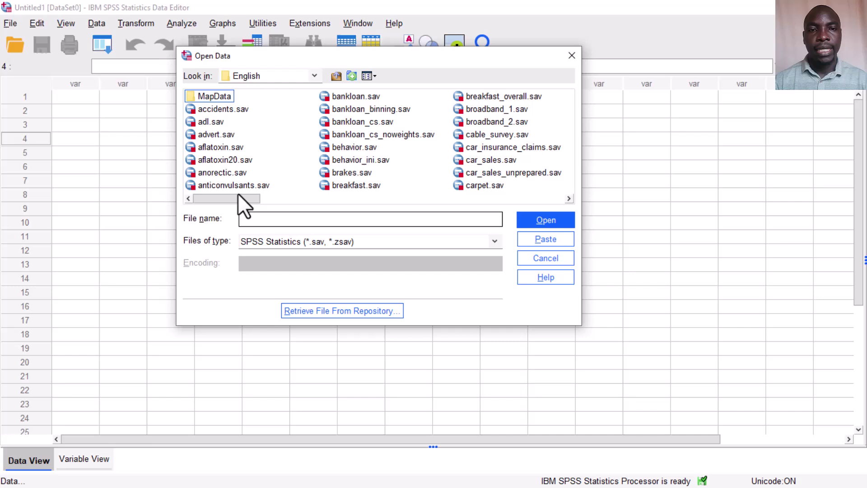
{"action": "left_click_drag", "start_coordinate": [214, 199], "coordinate": [308, 197]}
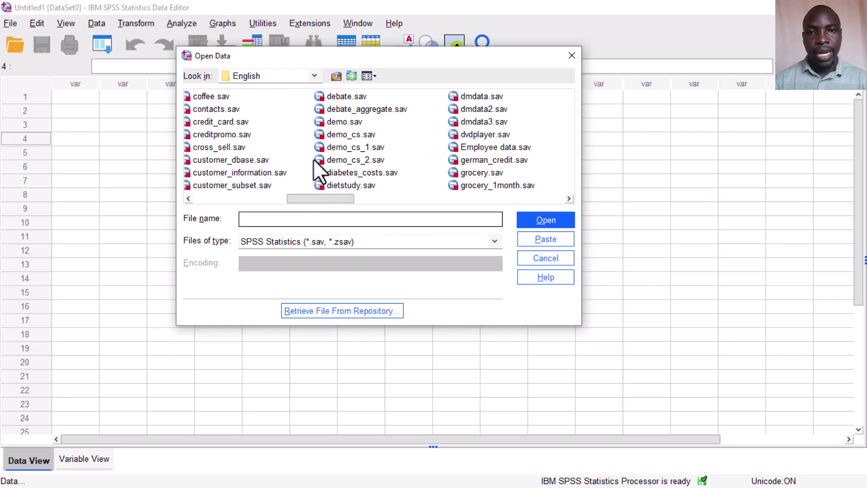
{"action": "left_click", "coordinate": [339, 124]}
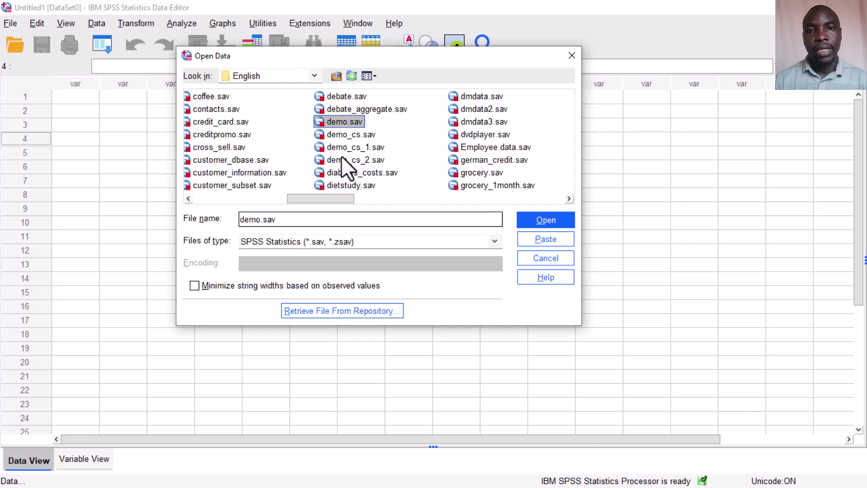
- Load demo.sav and inspect its empcat and news variable columns
{"action": "left_click", "coordinate": [545, 220]}
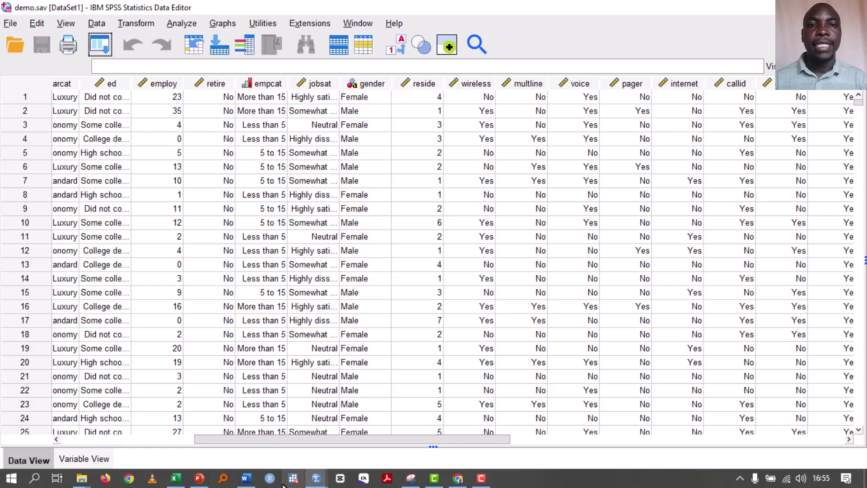
{"action": "mouse_move", "coordinate": [262, 85]}
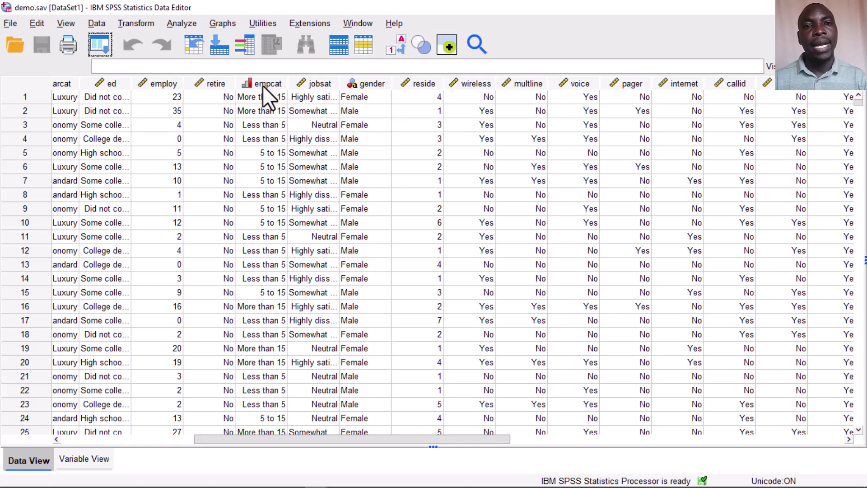
{"action": "left_click", "coordinate": [262, 85]}
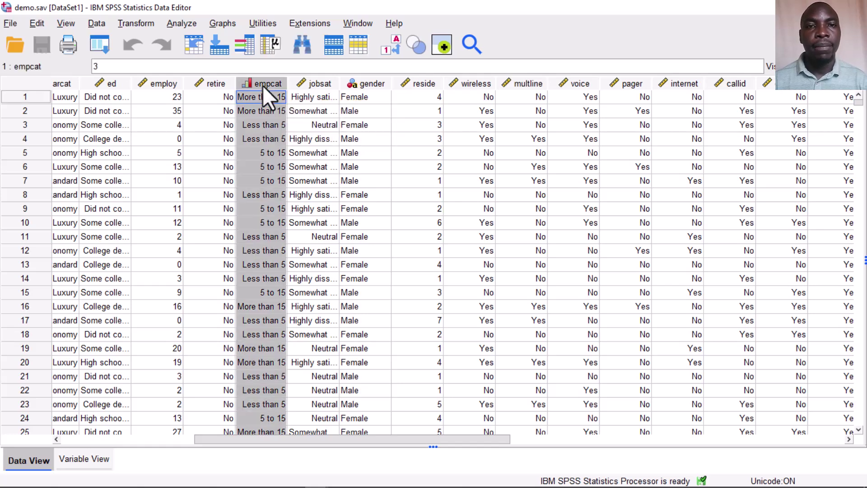
{"action": "left_click_drag", "start_coordinate": [298, 437], "coordinate": [578, 425]}
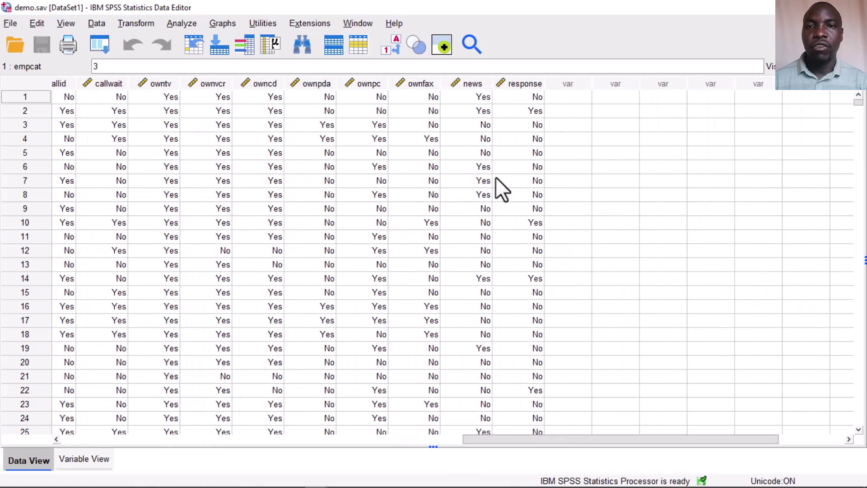
{"action": "left_click", "coordinate": [475, 81]}
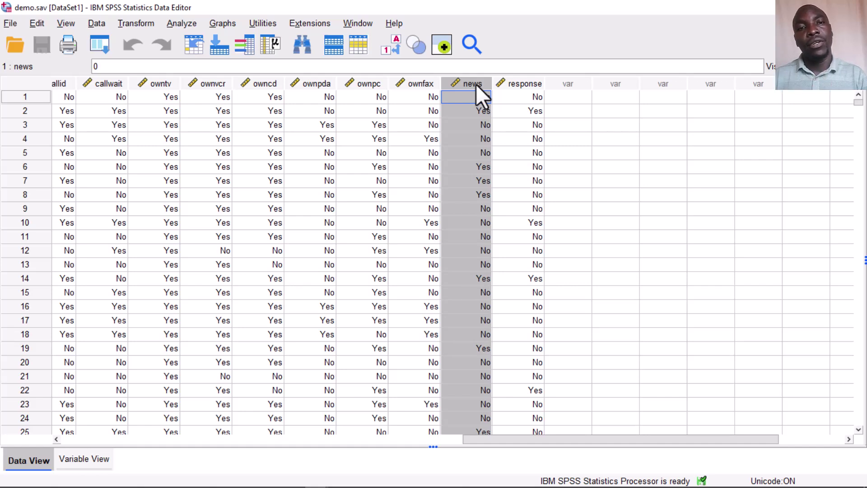
{"action": "left_click", "coordinate": [78, 460]}
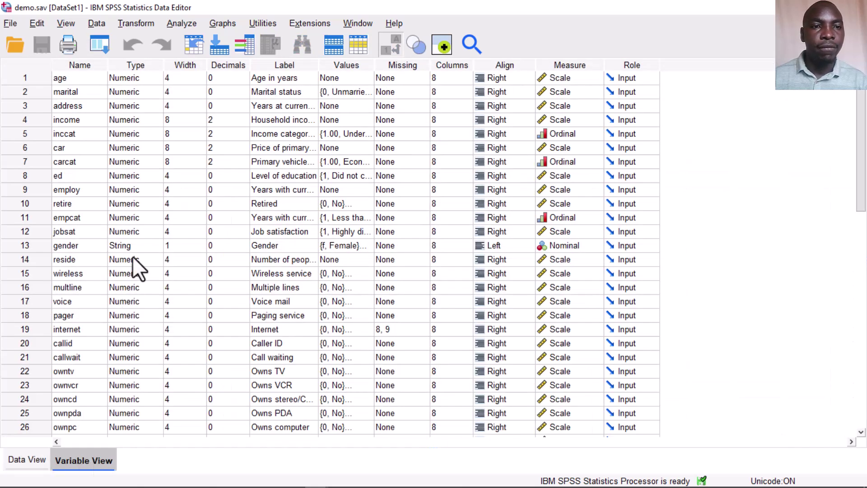
{"action": "left_click", "coordinate": [34, 218]}
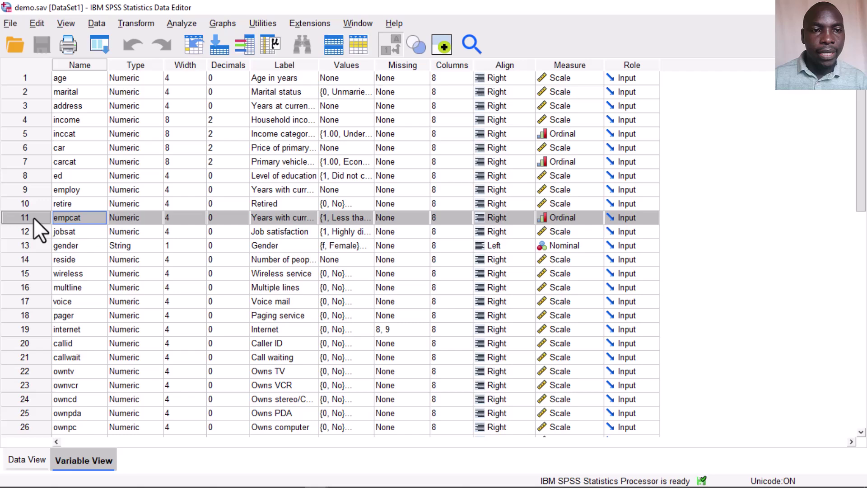
{"action": "double_click", "coordinate": [370, 216]}
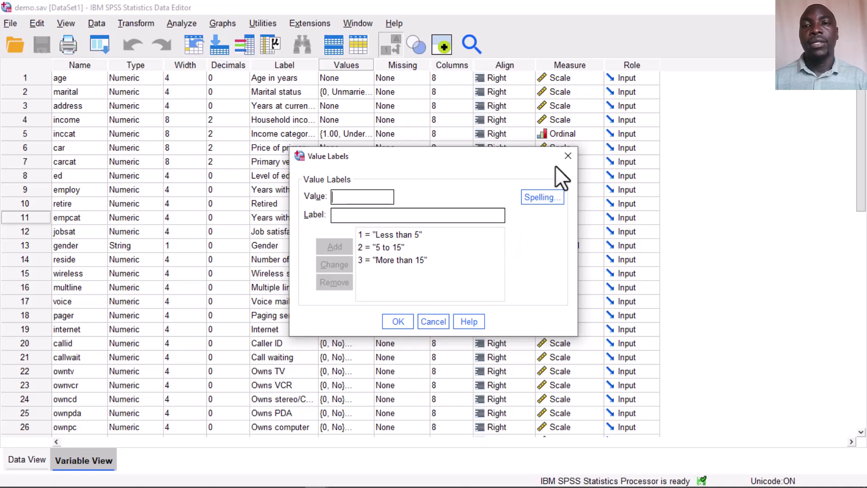
{"action": "left_click", "coordinate": [567, 155]}
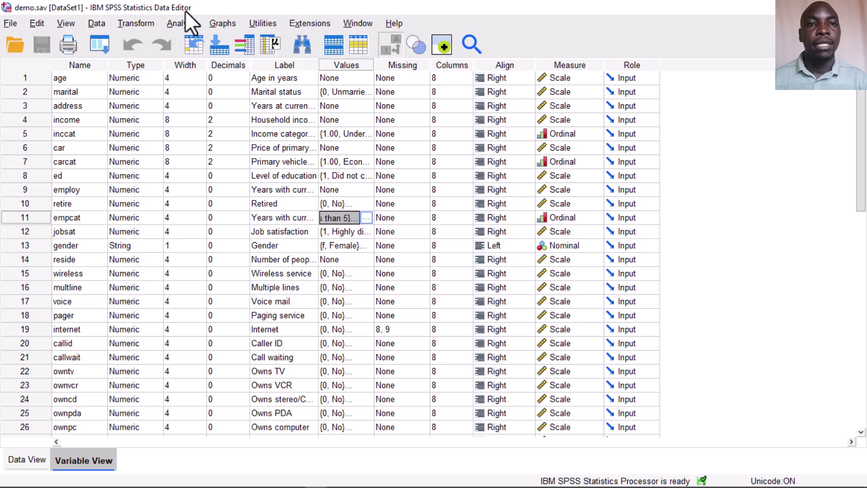
- Open the Crosstabs dialog from Analyze > Descriptive Statistics
{"action": "left_click", "coordinate": [179, 24]}
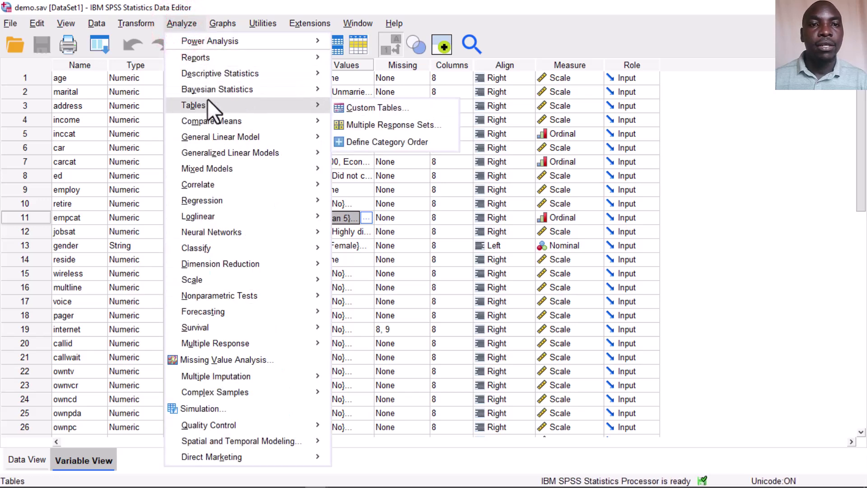
{"action": "mouse_move", "coordinate": [220, 121]}
{"action": "mouse_move", "coordinate": [240, 73]}
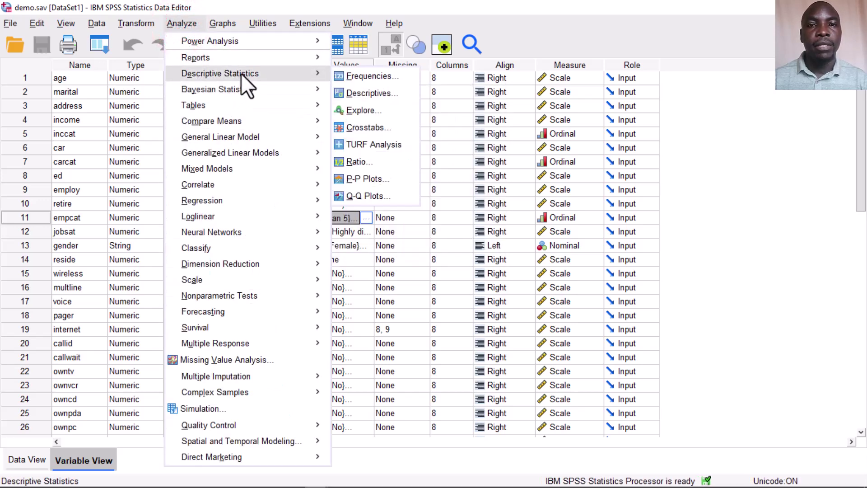
{"action": "left_click", "coordinate": [375, 127]}
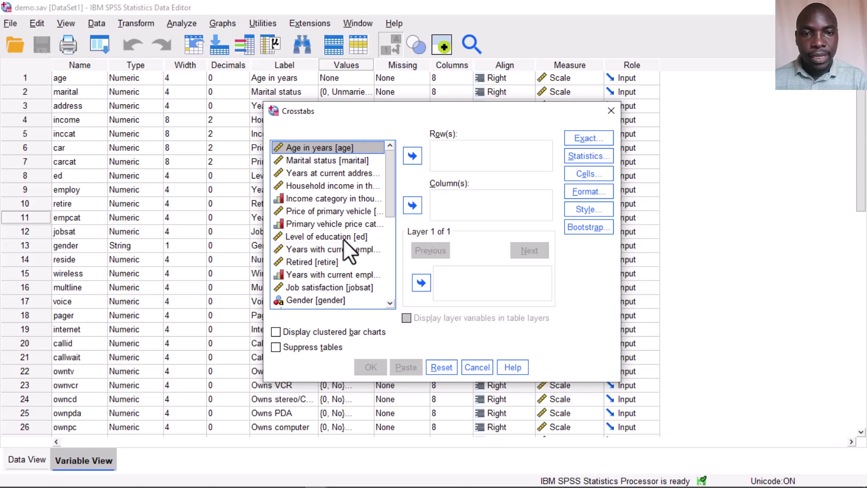
- Put Years with current employer in Row(s) and Newspaper subscription in Column(s)
{"action": "scroll", "coordinate": [330, 271], "scroll_direction": "down", "scroll_amount": 1}
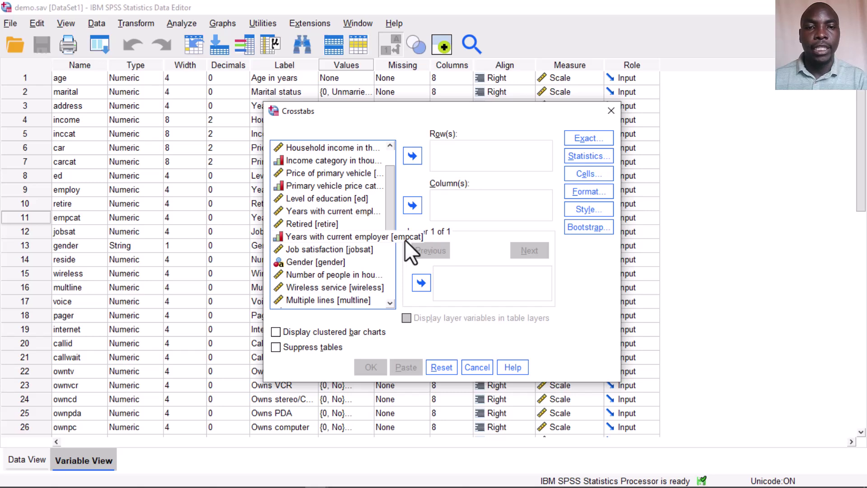
{"action": "left_click", "coordinate": [307, 238]}
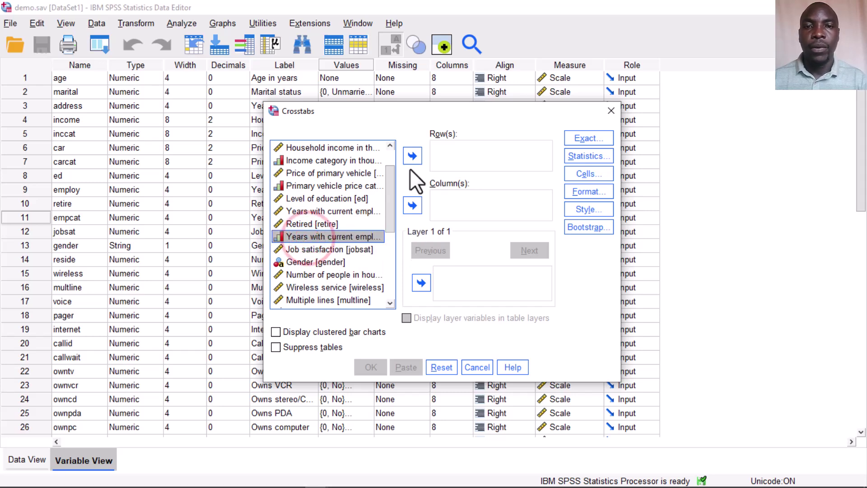
{"action": "left_click", "coordinate": [414, 156]}
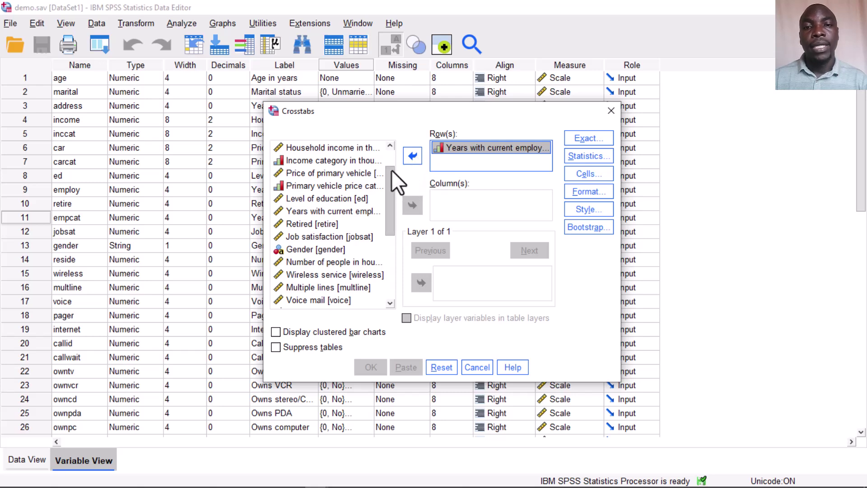
{"action": "left_click_drag", "start_coordinate": [392, 171], "coordinate": [385, 273]}
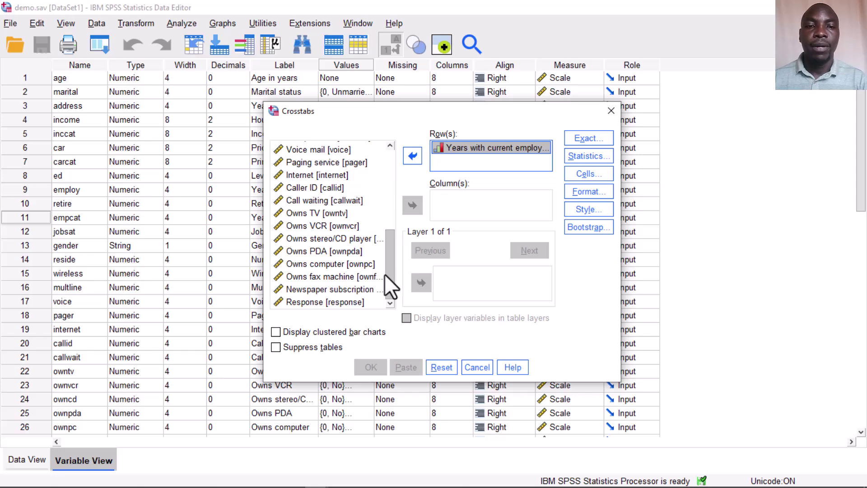
{"action": "left_click", "coordinate": [309, 290]}
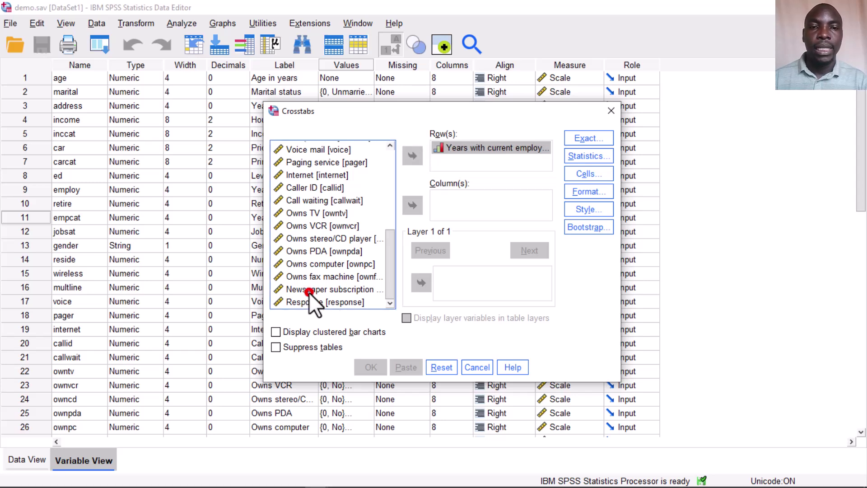
{"action": "left_click", "coordinate": [412, 205]}
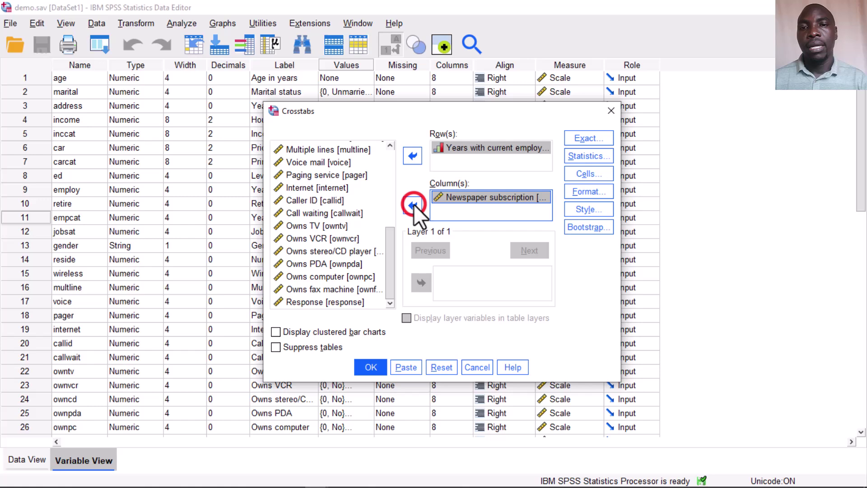
- Add the Chi-square statistic and run the empcat by news crosstab
{"action": "left_click", "coordinate": [594, 156]}
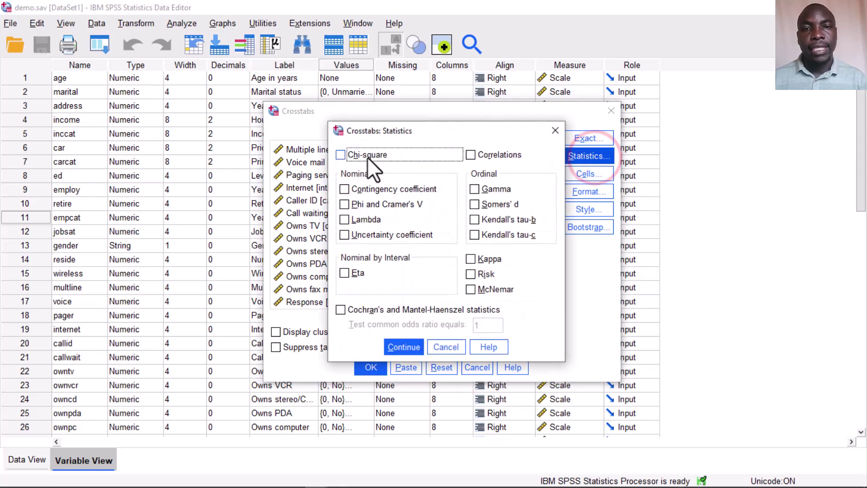
{"action": "left_click", "coordinate": [341, 154]}
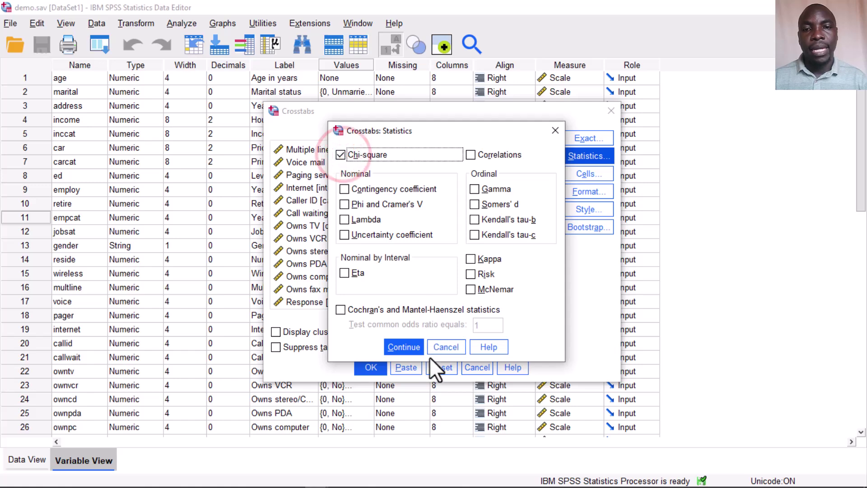
{"action": "left_click", "coordinate": [401, 347]}
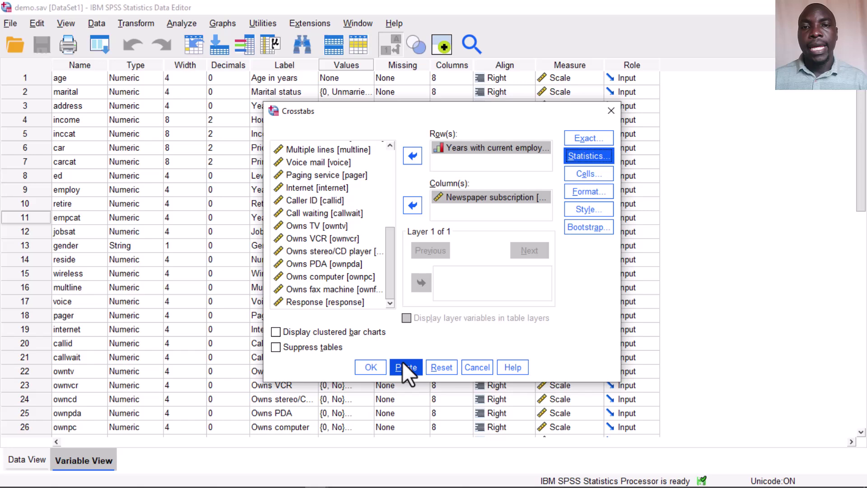
{"action": "left_click", "coordinate": [373, 364]}
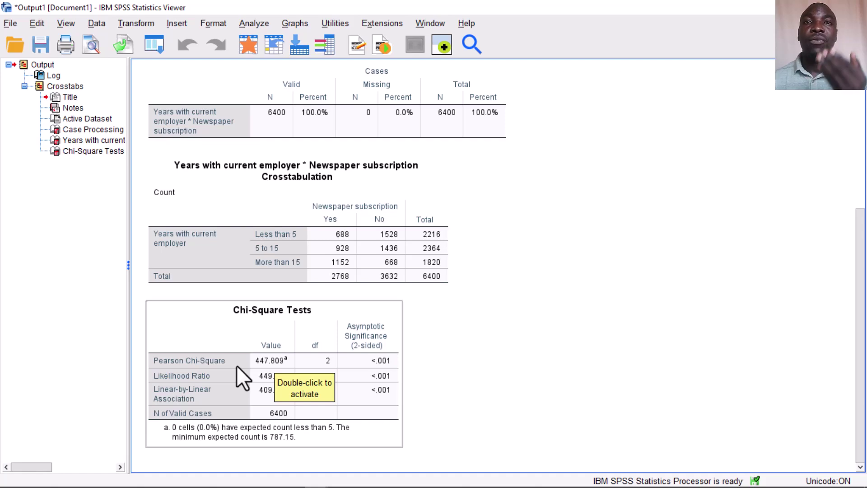
- Select the Chi-Square Tests table to review its Linear-by-Linear Association result
{"action": "left_click", "coordinate": [211, 388]}
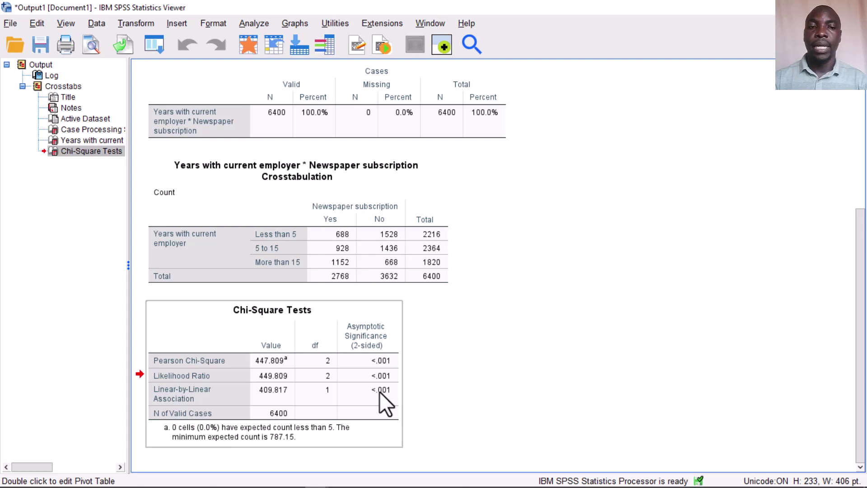
- Review the Case Processing Summary, Crosstabulation and Chi-Square Tests tables in turn
{"action": "scroll", "coordinate": [377, 160], "scroll_direction": "up", "scroll_amount": 3}
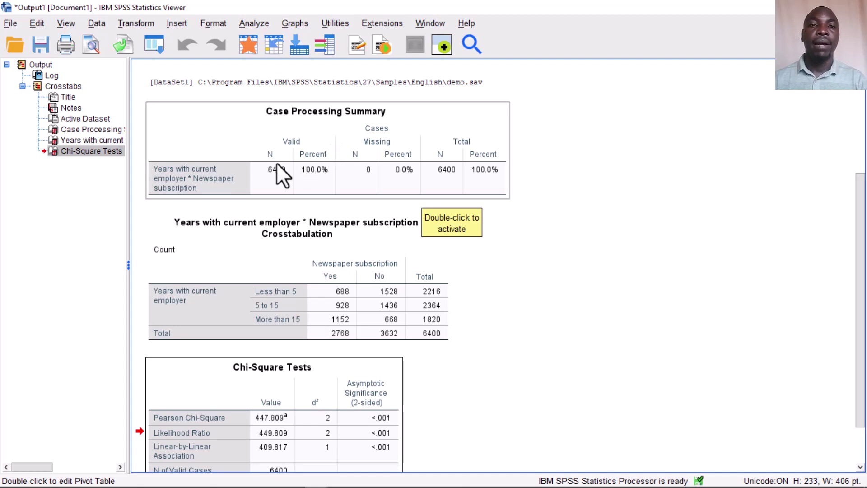
{"action": "left_click", "coordinate": [459, 113]}
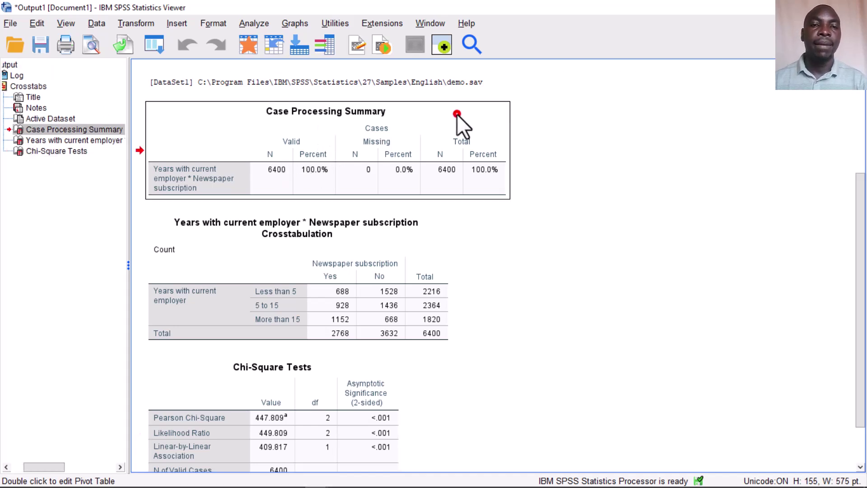
{"action": "left_click", "coordinate": [347, 290]}
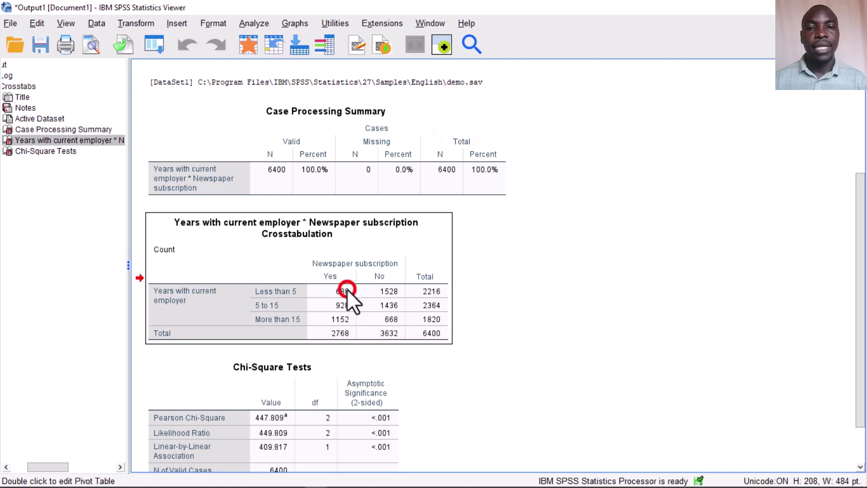
{"action": "left_click", "coordinate": [345, 390]}
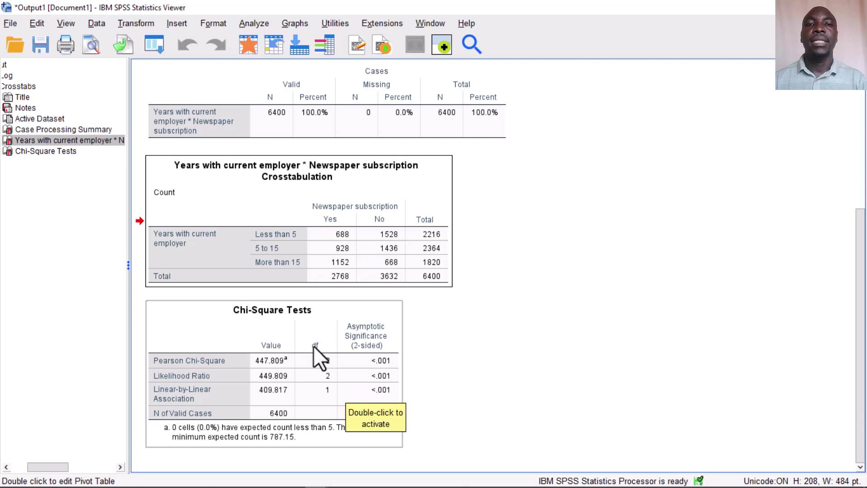
{"action": "left_click", "coordinate": [344, 260]}
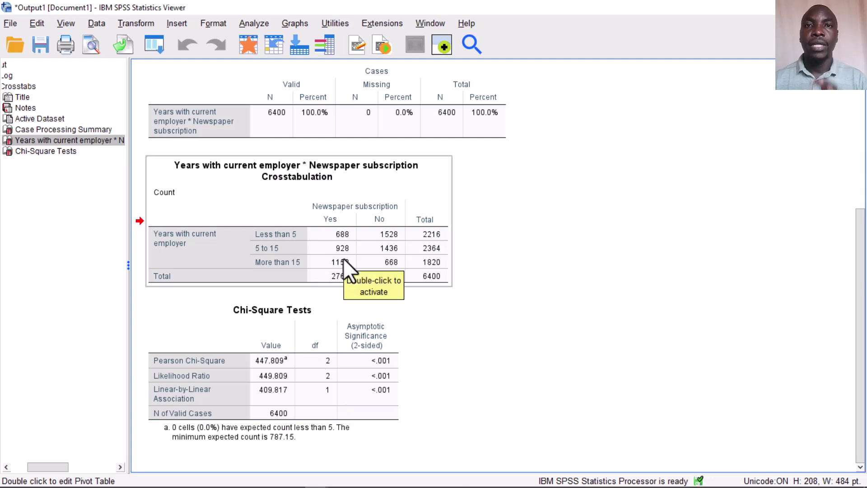